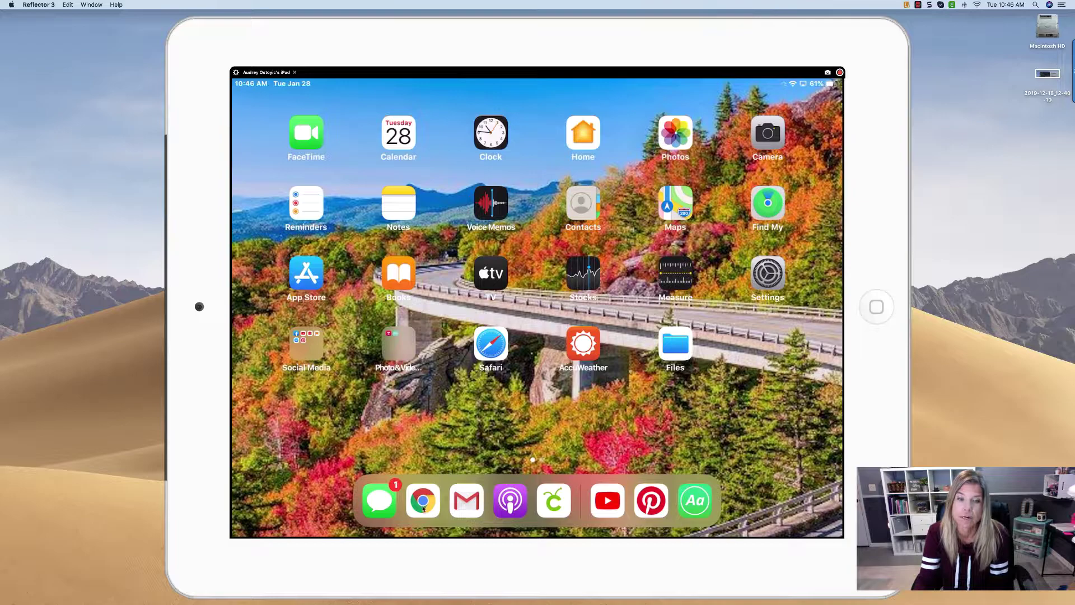
Step: In Chrome on dafont.com, start downloading the Great Wishes font as great_wishes.zip (40 KB)
{"action": "left_click", "coordinate": [423, 501]}
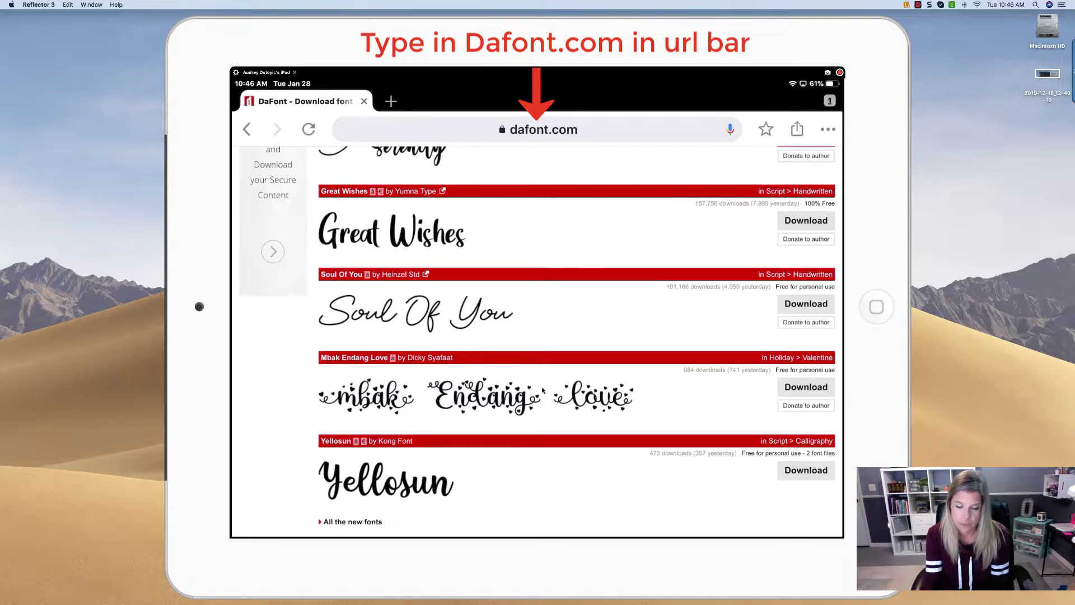
{"action": "scroll", "coordinate": [543, 390], "scroll_direction": "up", "scroll_amount": 5}
{"action": "scroll", "coordinate": [542, 391], "scroll_direction": "down", "scroll_amount": 4}
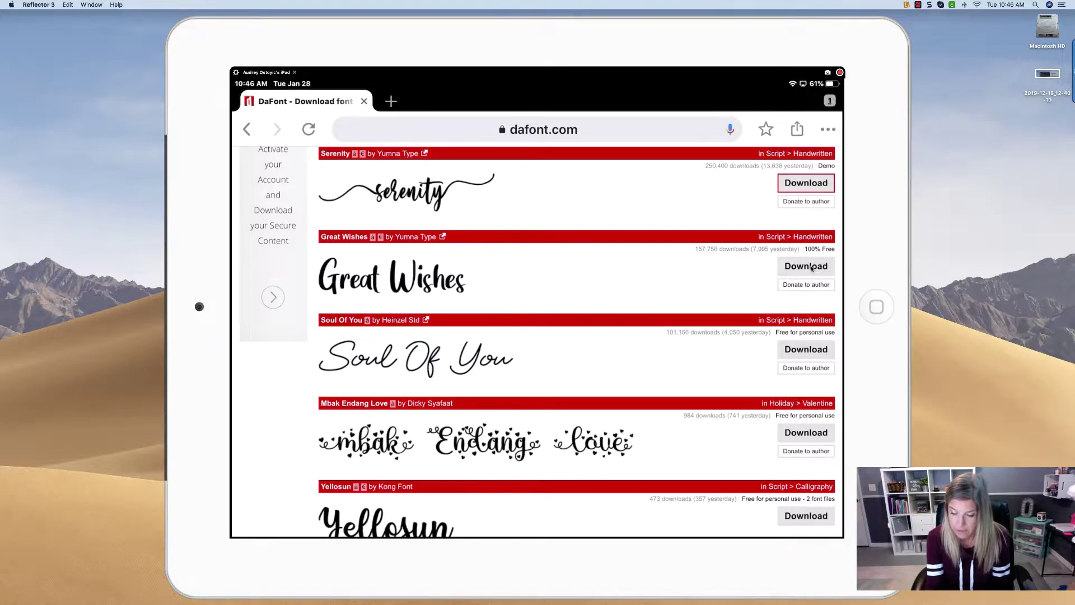
{"action": "left_click", "coordinate": [811, 268]}
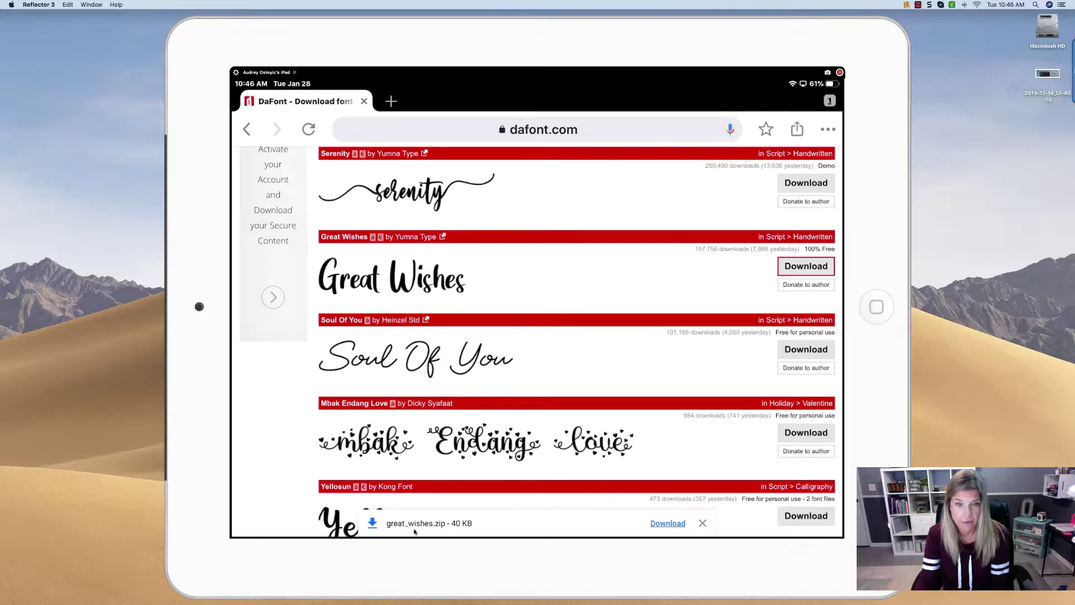
Step: Complete the great_wishes.zip download and list all receiving apps, including Copy to iFont and Copy to AnyFont
{"action": "left_click", "coordinate": [658, 524]}
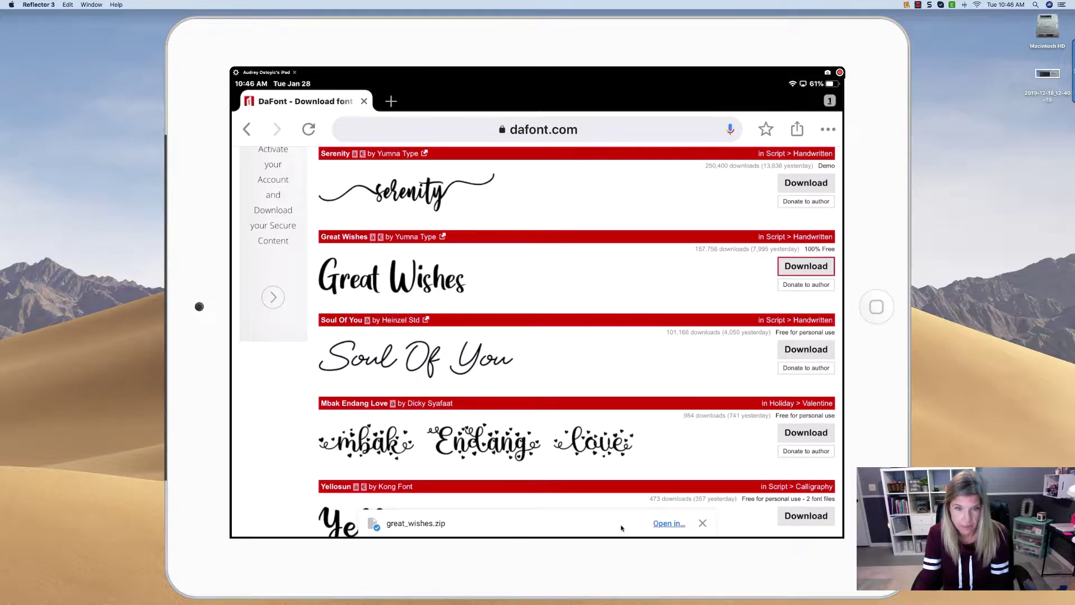
{"action": "left_click", "coordinate": [664, 524]}
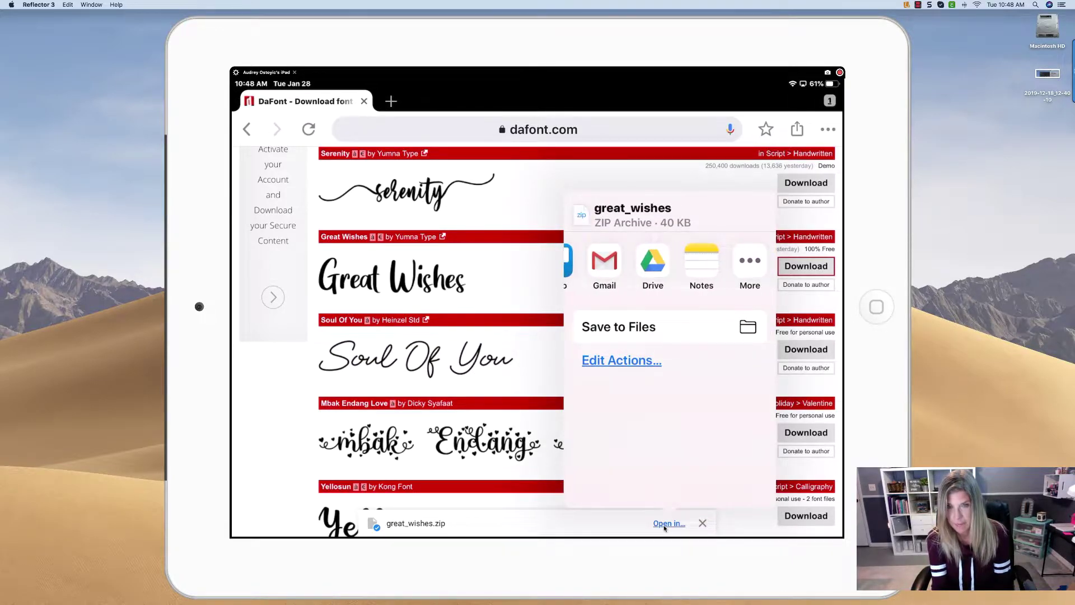
{"action": "left_click", "coordinate": [748, 268]}
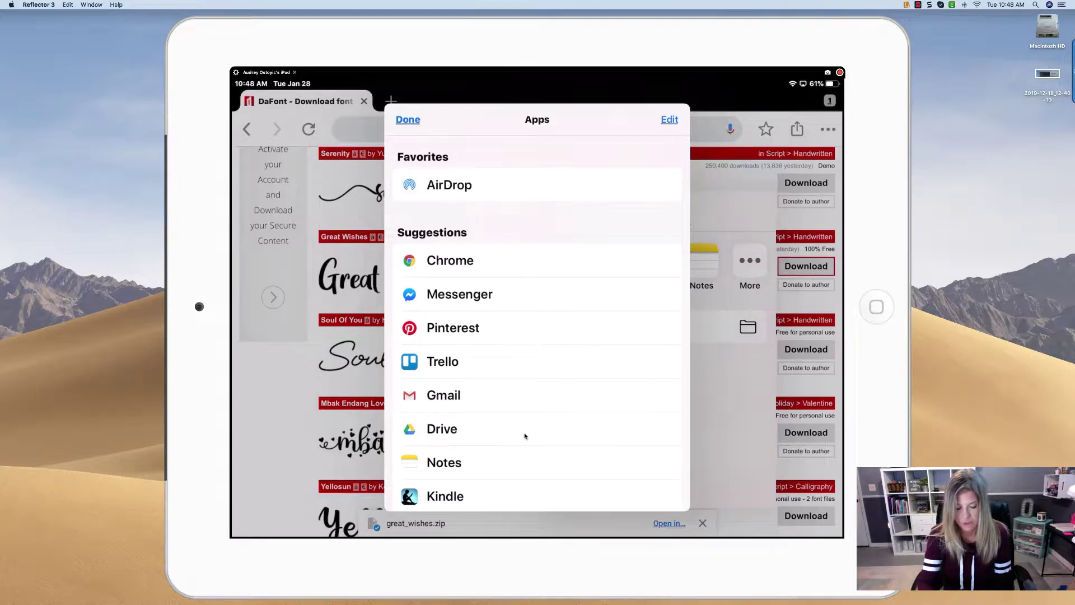
{"action": "scroll", "coordinate": [525, 436], "scroll_direction": "down", "scroll_amount": 1}
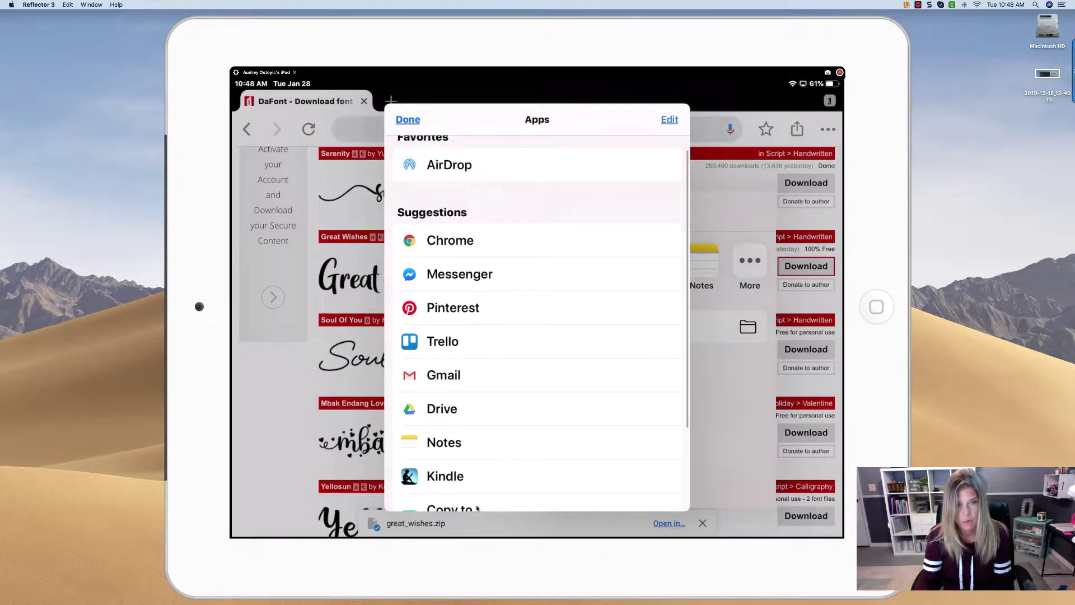
{"action": "scroll", "coordinate": [479, 506], "scroll_direction": "down", "scroll_amount": 2}
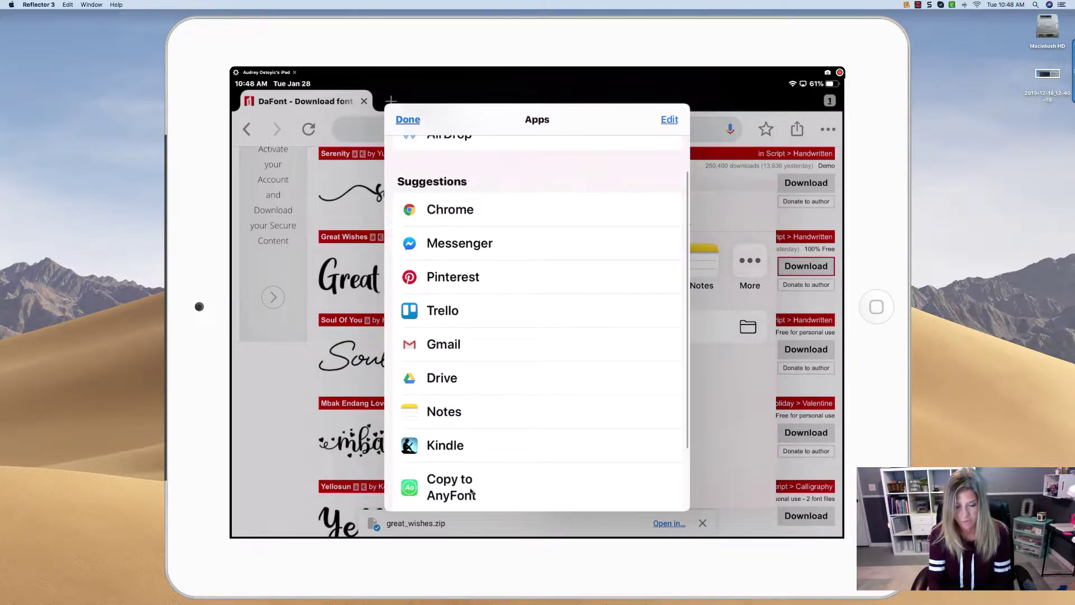
{"action": "scroll", "coordinate": [470, 491], "scroll_direction": "down", "scroll_amount": 4}
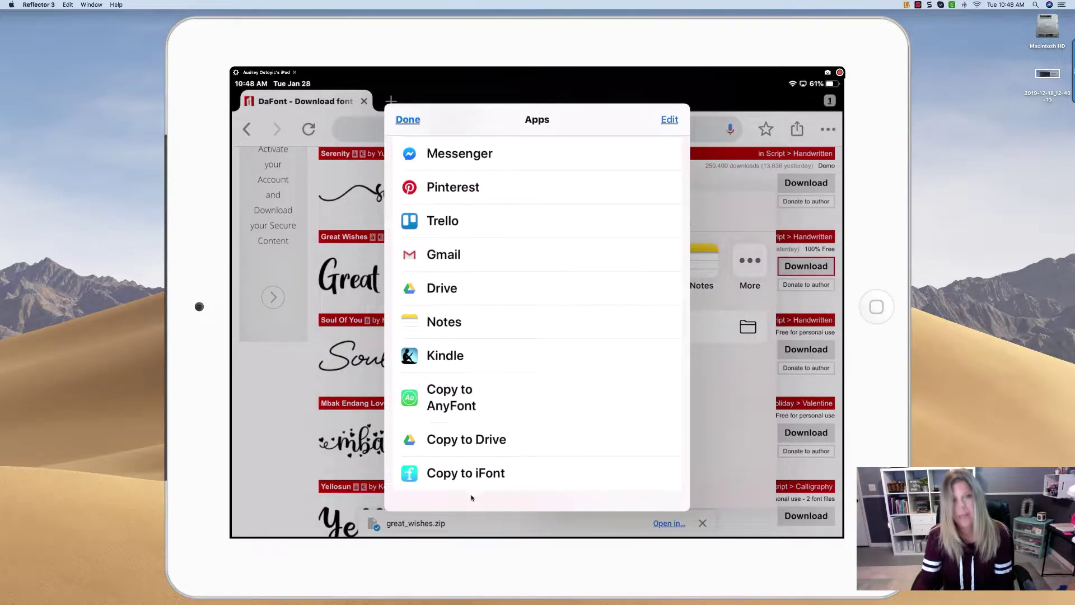
Step: Send great_wishes.zip to the font app and open Great Wishes.otf for installing
{"action": "left_click", "coordinate": [471, 488]}
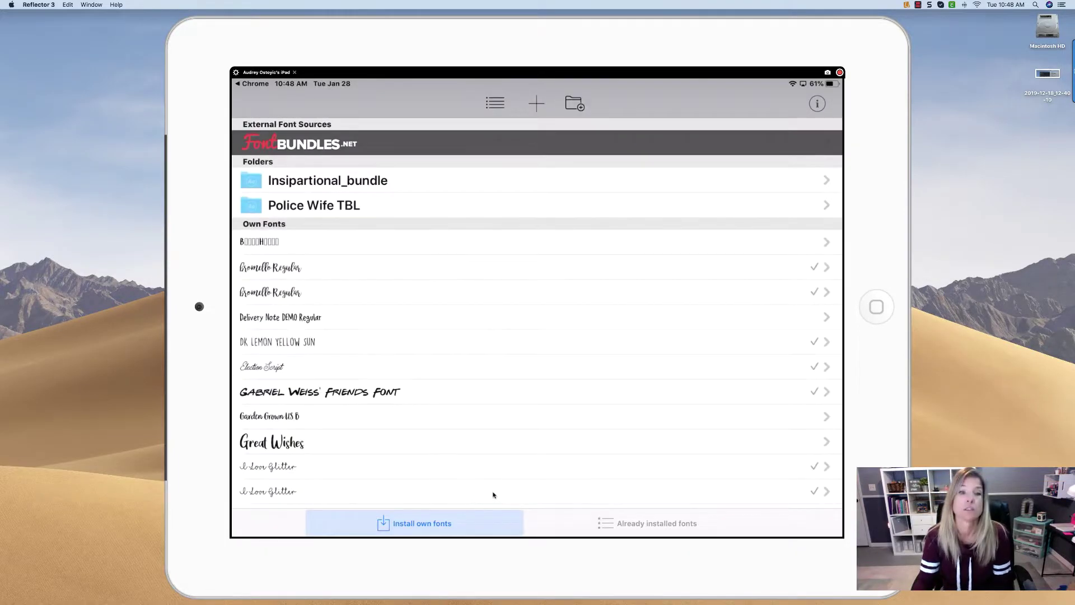
{"action": "left_click", "coordinate": [821, 442]}
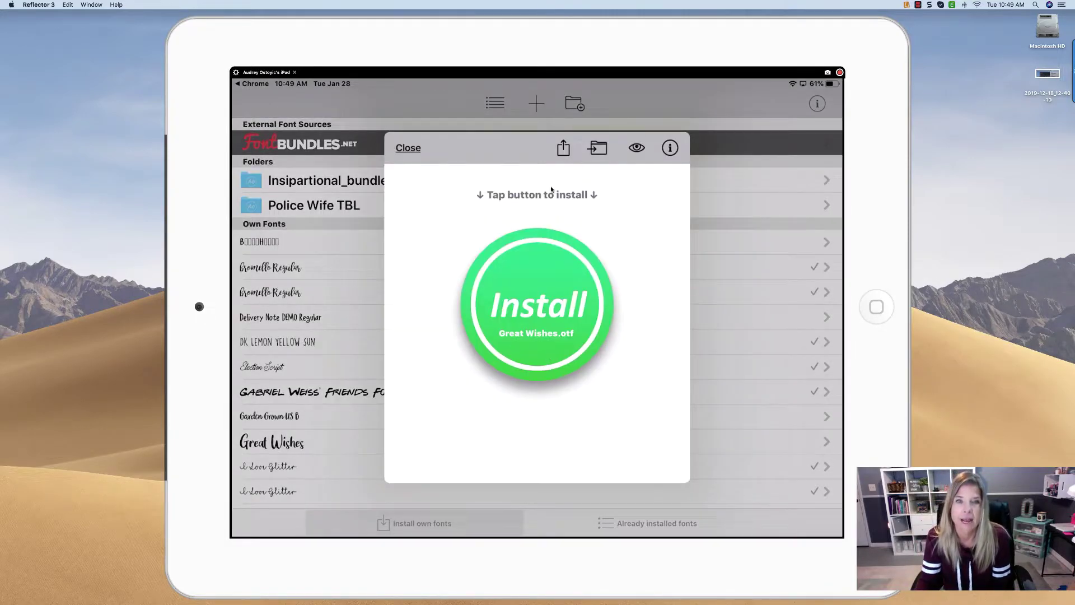
Step: Install Great Wishes.otf, allowing the configuration profile download and dismissing the Profile Downloaded alert
{"action": "left_click", "coordinate": [535, 309]}
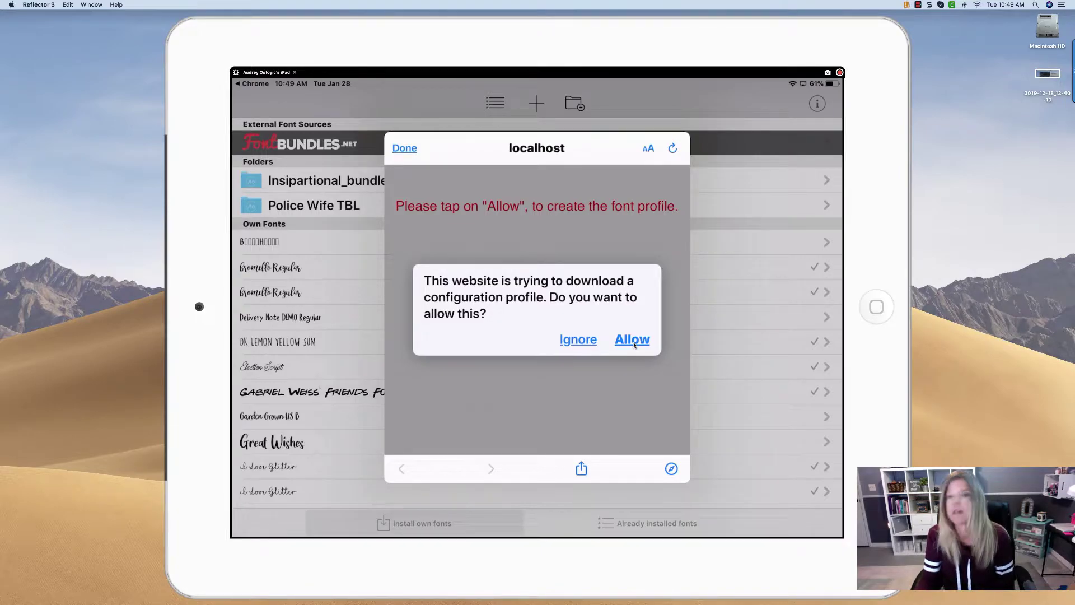
{"action": "left_click", "coordinate": [634, 342]}
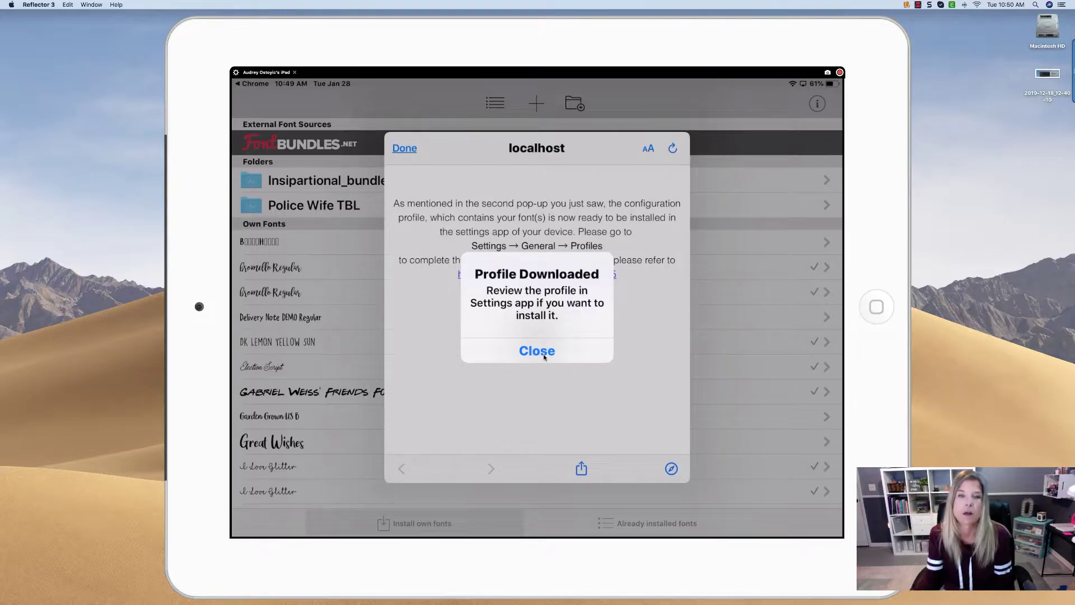
{"action": "left_click", "coordinate": [544, 356]}
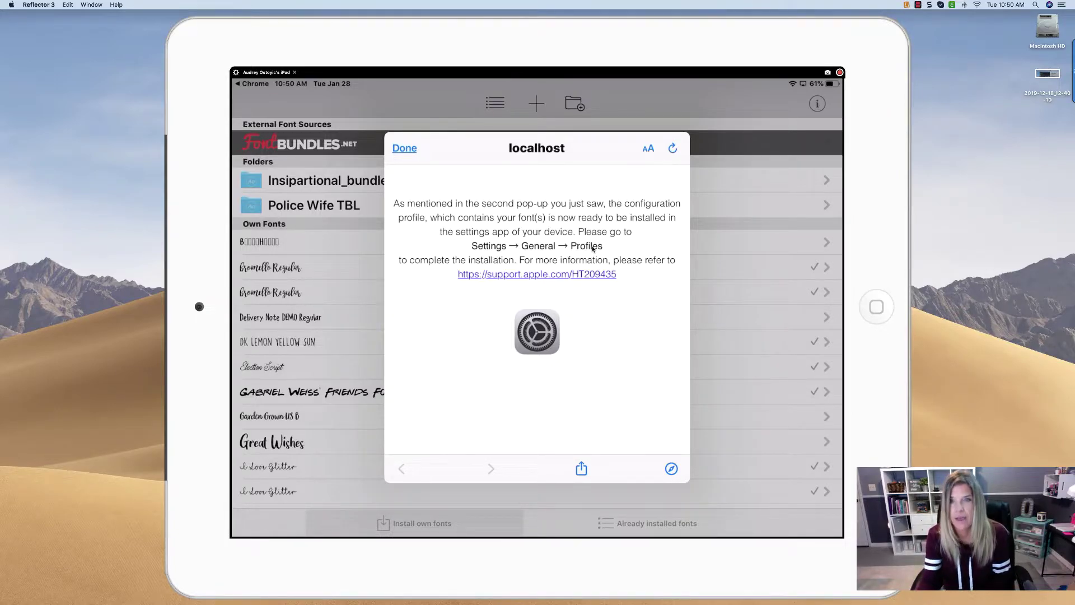
Step: Go home, open Settings, and show General > Profiles with the pending Great_Wishes.otf profile
{"action": "left_click", "coordinate": [876, 308]}
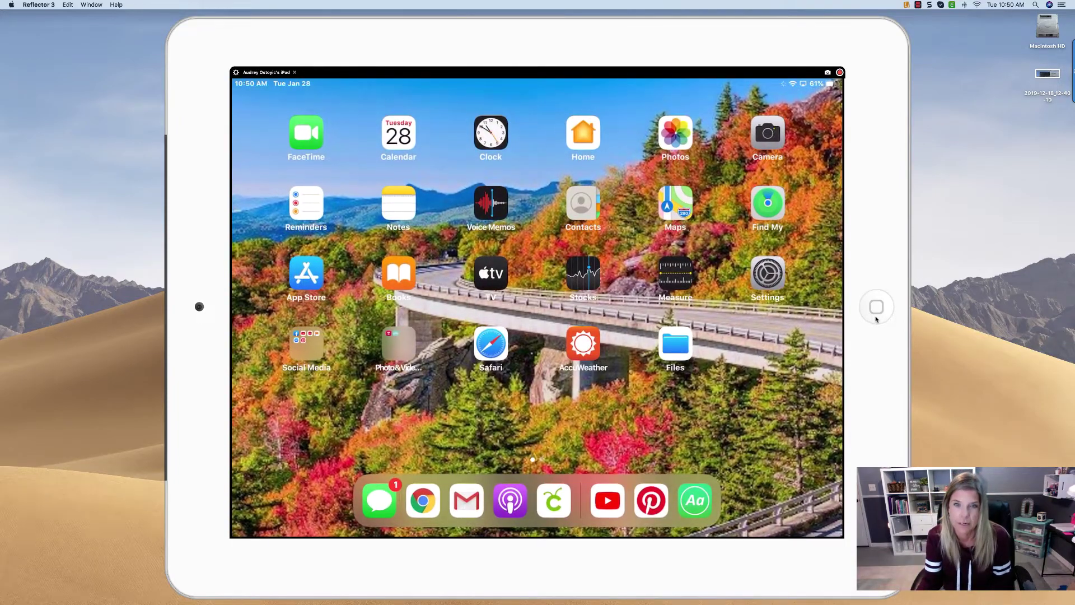
{"action": "left_click", "coordinate": [765, 280]}
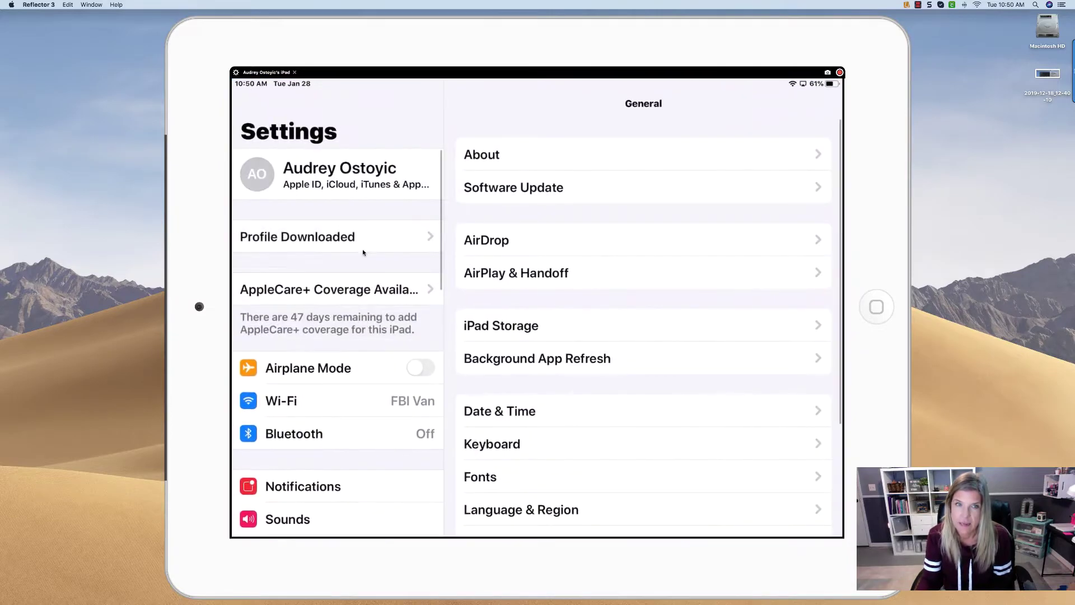
{"action": "scroll", "coordinate": [346, 415], "scroll_direction": "down", "scroll_amount": 1}
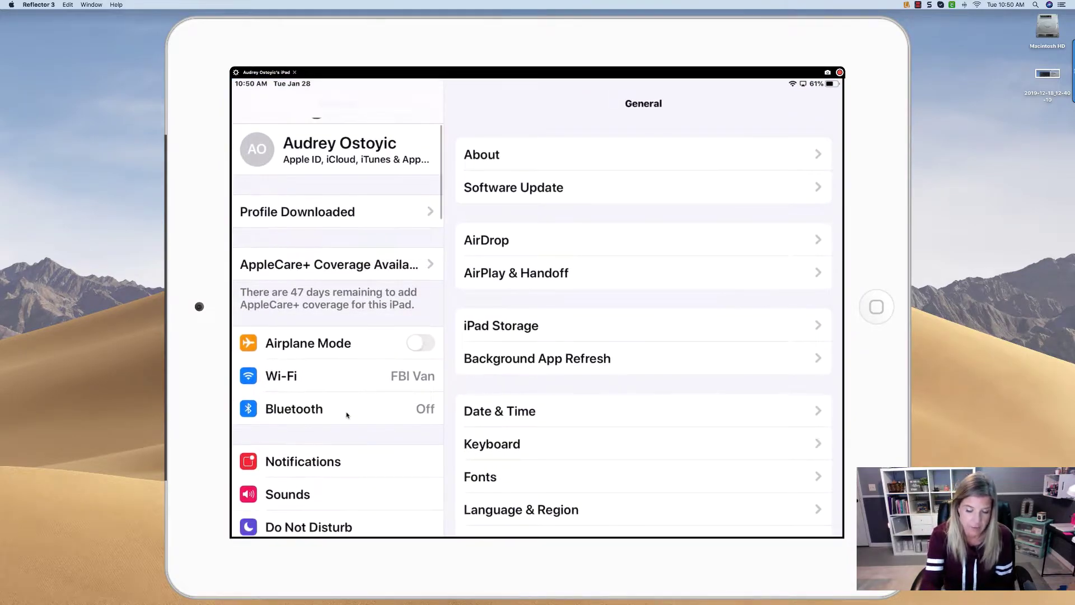
{"action": "scroll", "coordinate": [282, 350], "scroll_direction": "down", "scroll_amount": 5}
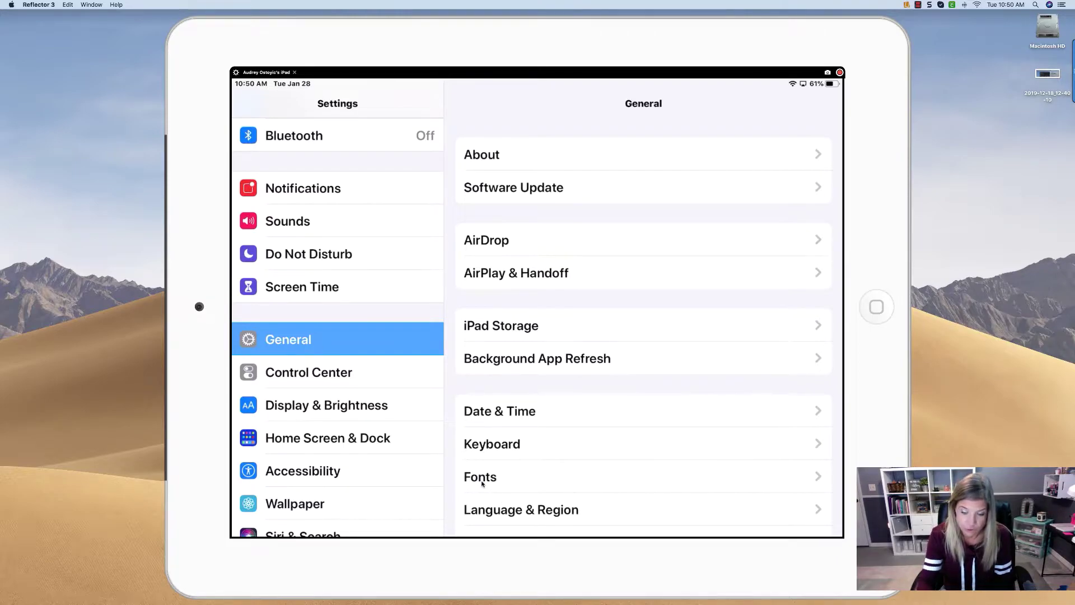
{"action": "scroll", "coordinate": [549, 445], "scroll_direction": "down", "scroll_amount": 1}
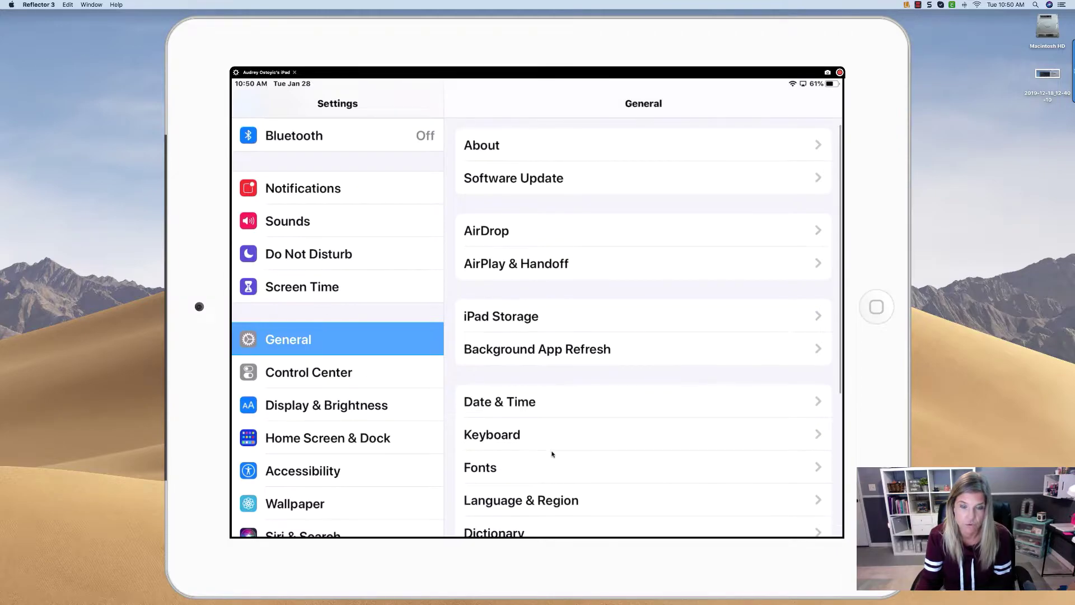
{"action": "scroll", "coordinate": [528, 416], "scroll_direction": "down", "scroll_amount": 5}
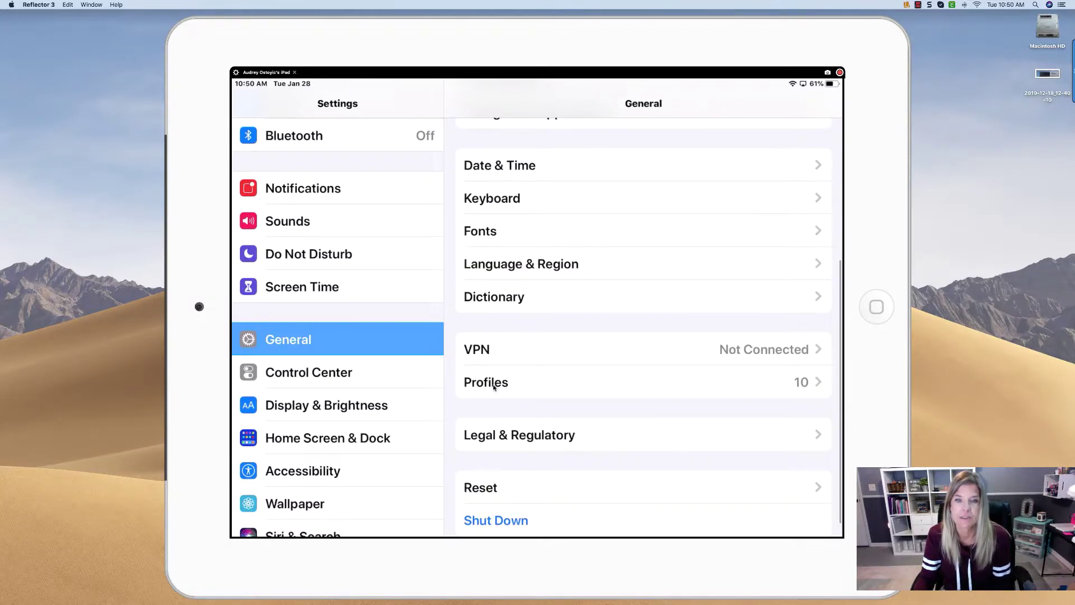
{"action": "scroll", "coordinate": [493, 384], "scroll_direction": "down", "scroll_amount": 1}
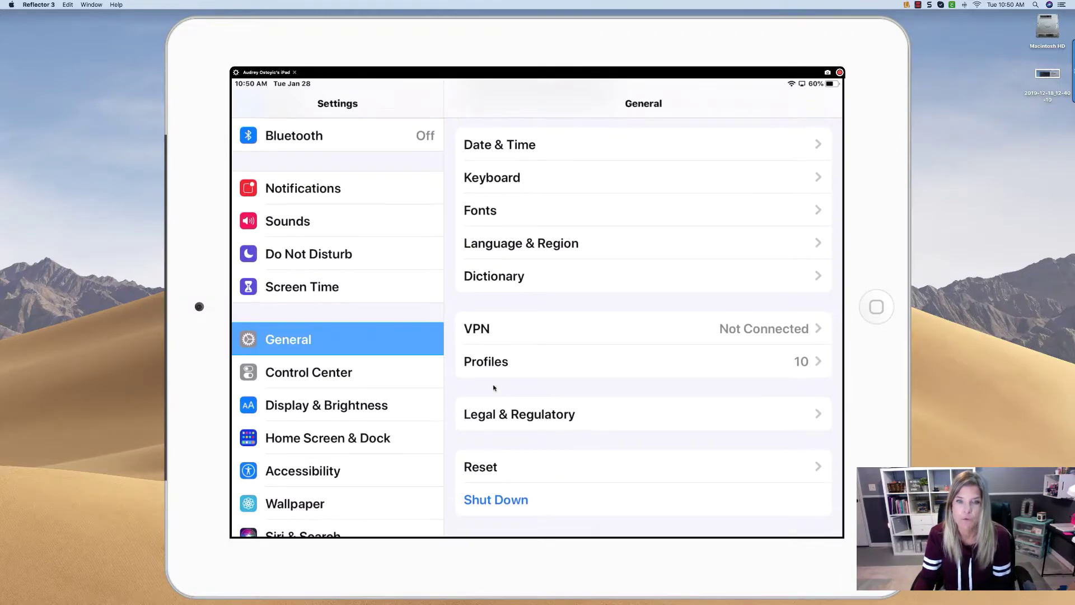
{"action": "left_click", "coordinate": [521, 363]}
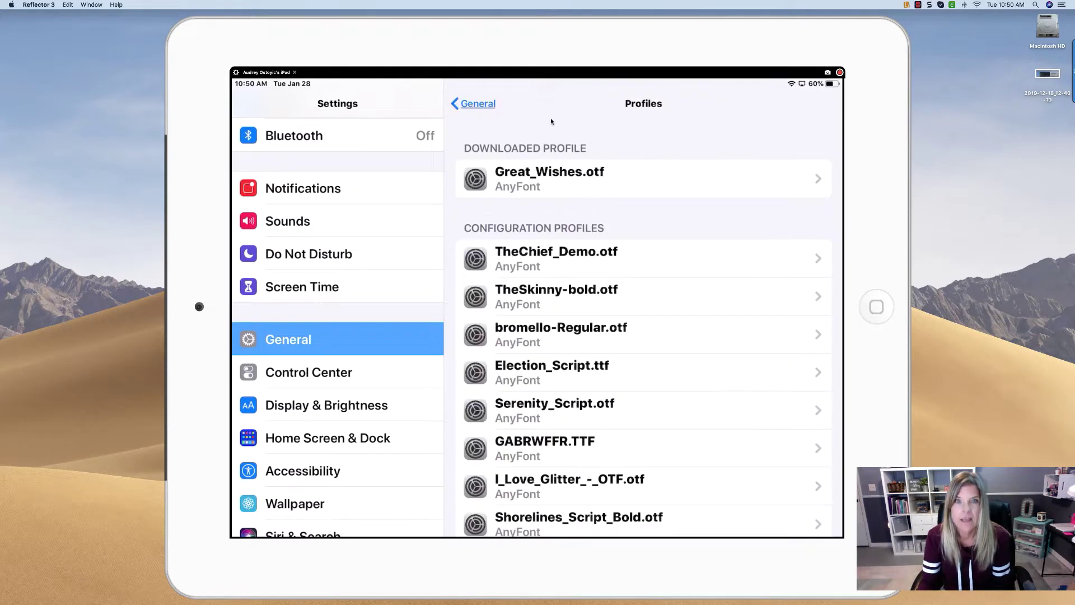
Step: Install the Great_Wishes.otf profile, entering the device passcode and confirming every prompt through Done
{"action": "left_click", "coordinate": [603, 185]}
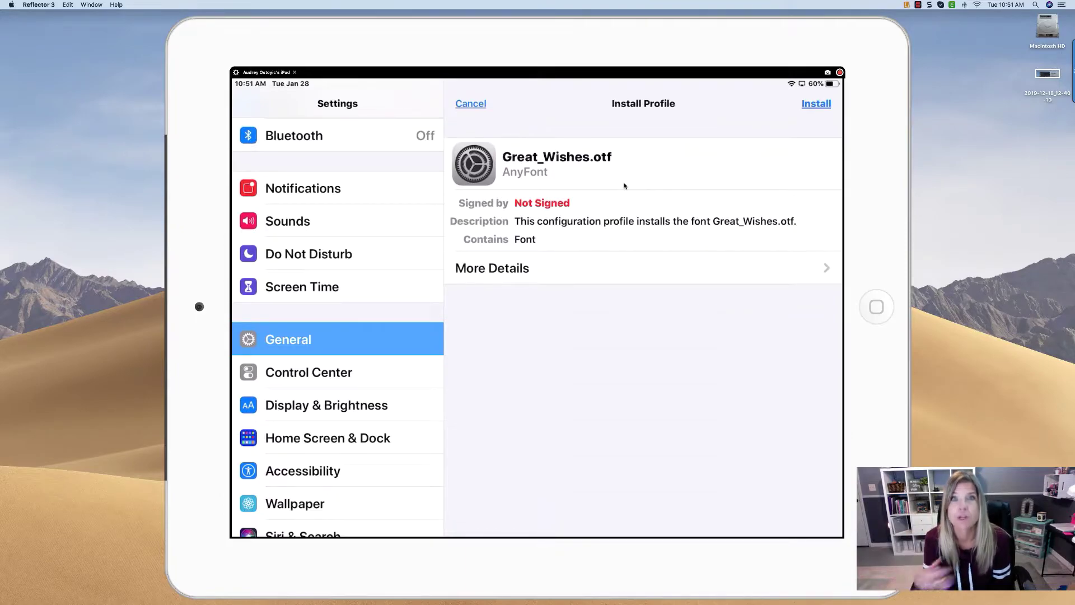
{"action": "left_click", "coordinate": [815, 105]}
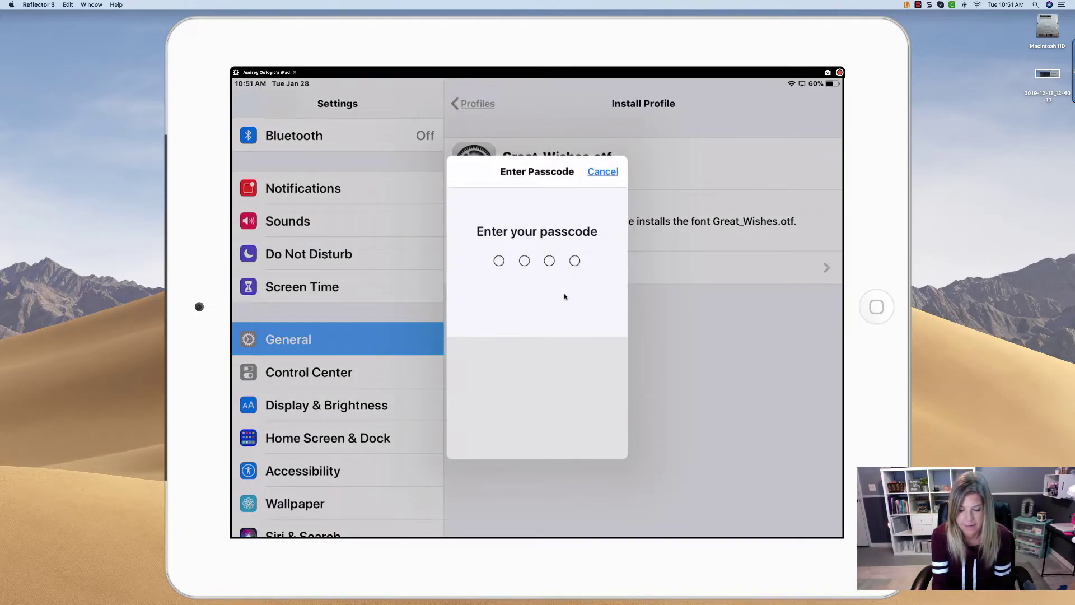
{"action": "type", "text": "****"}
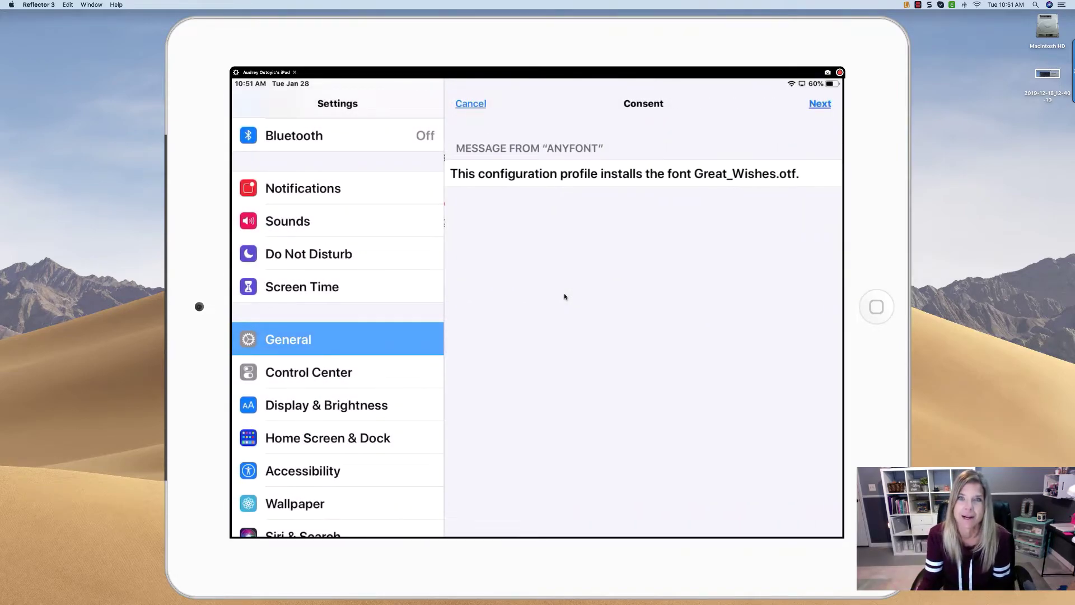
{"action": "left_click", "coordinate": [819, 105]}
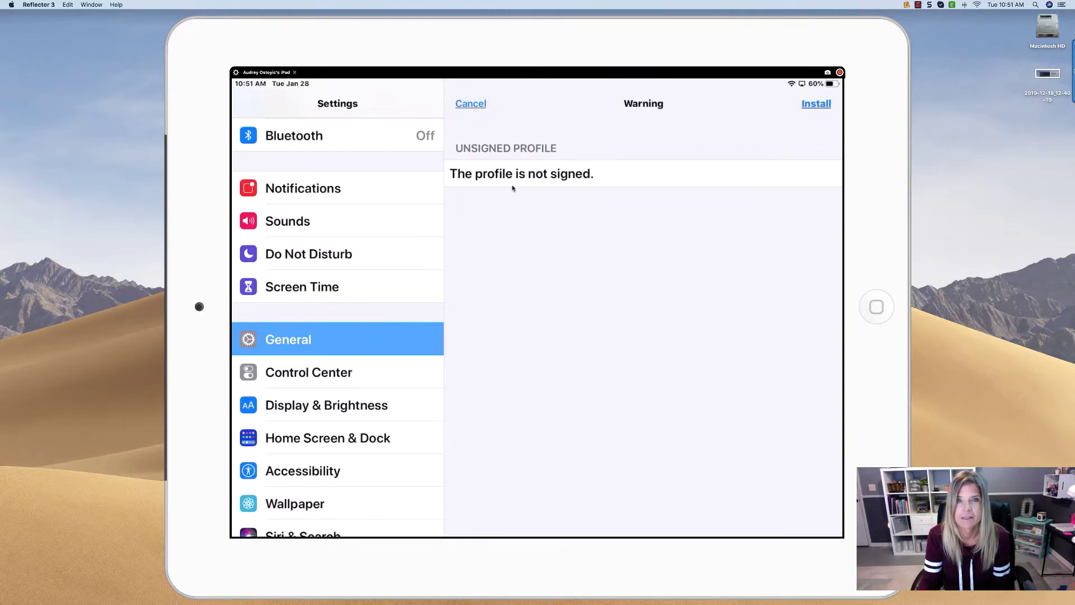
{"action": "left_click", "coordinate": [817, 104]}
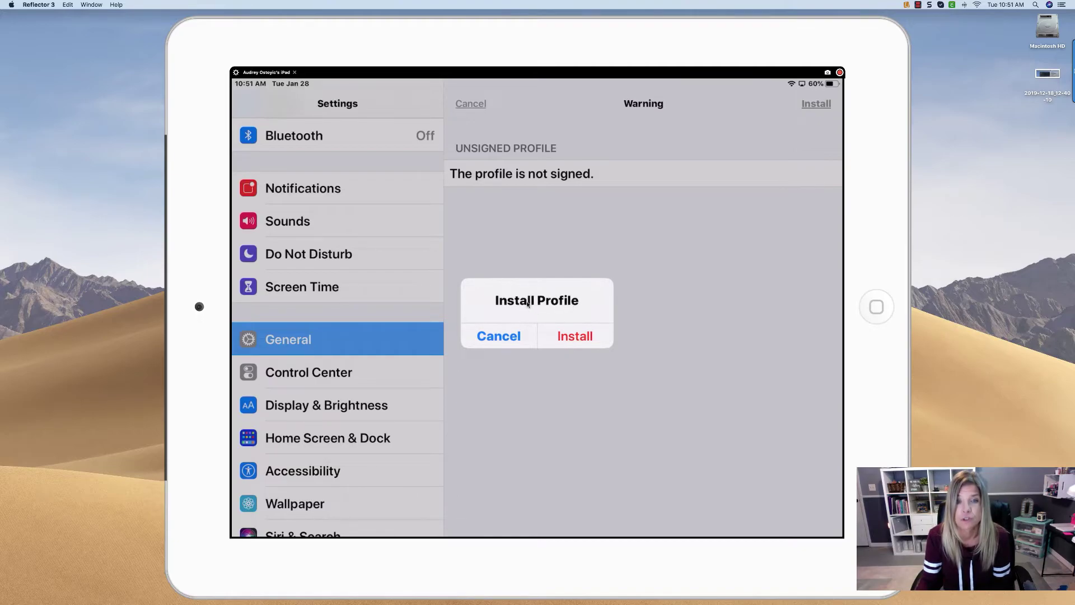
{"action": "left_click", "coordinate": [571, 339]}
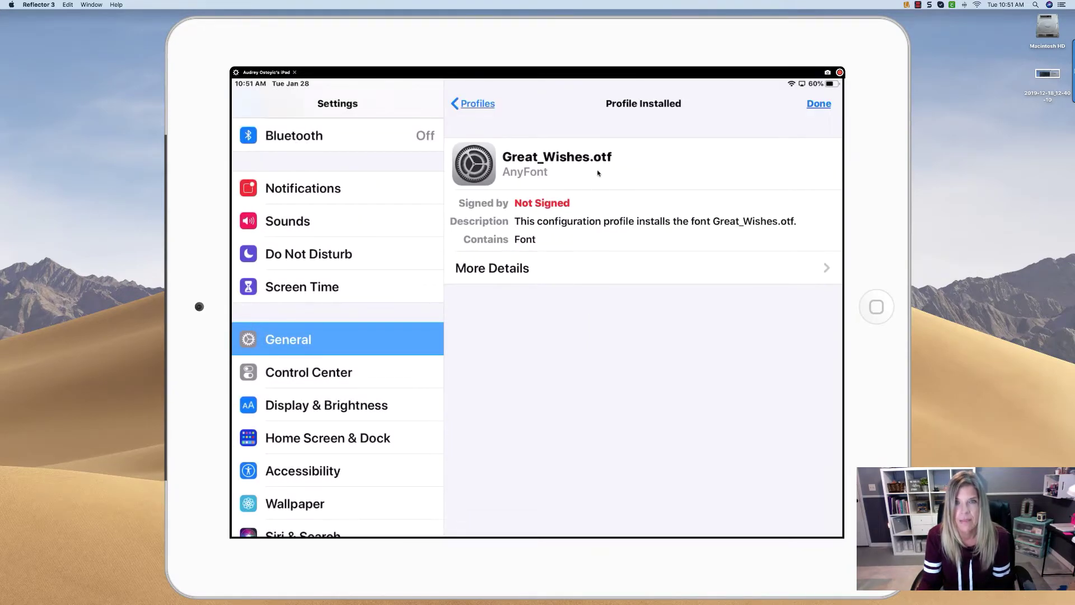
{"action": "left_click", "coordinate": [818, 104]}
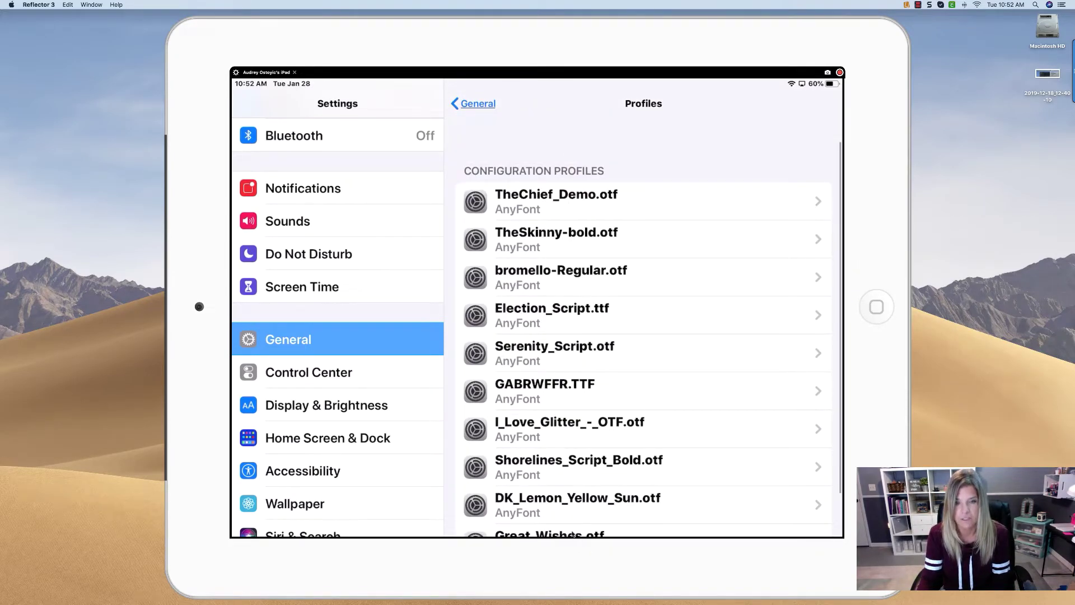
Step: Scroll the Profiles list to confirm Great_Wishes.otf is installed
{"action": "scroll", "coordinate": [571, 533], "scroll_direction": "up", "scroll_amount": 3}
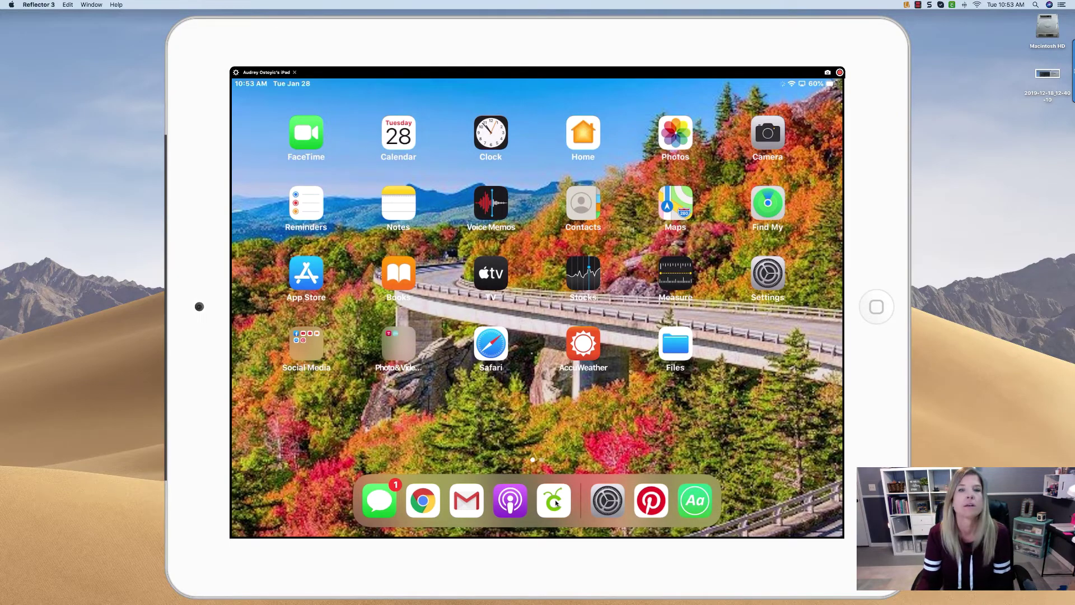
Step: In a new Cricut project, add a text box using the System font Great Wishes, found by searching 'Gre'
{"action": "left_click", "coordinate": [554, 501]}
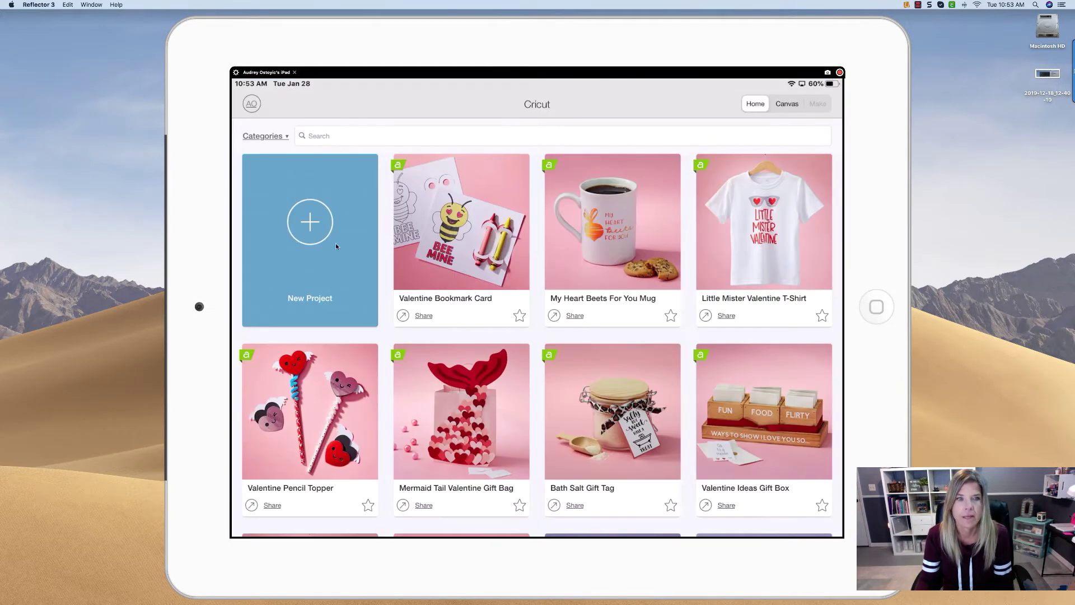
{"action": "left_click", "coordinate": [299, 215]}
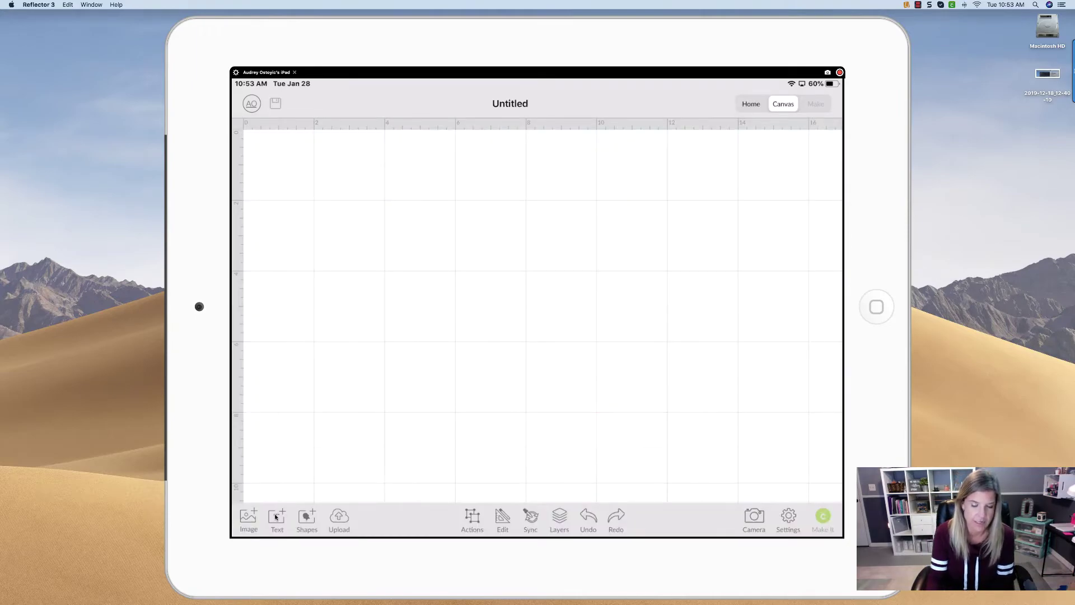
{"action": "left_click", "coordinate": [276, 516]}
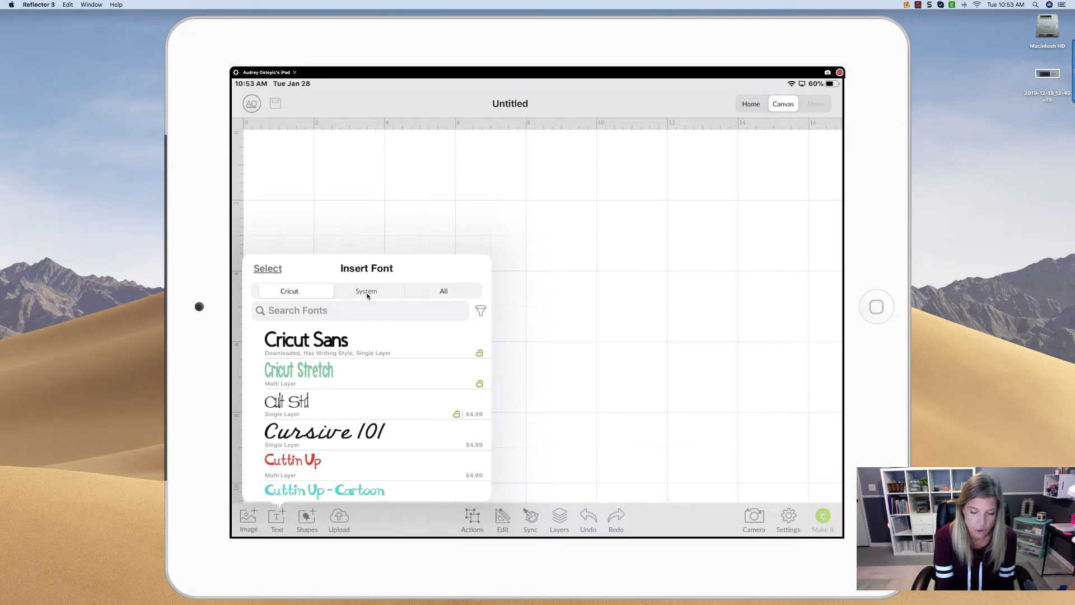
{"action": "left_click", "coordinate": [367, 295]}
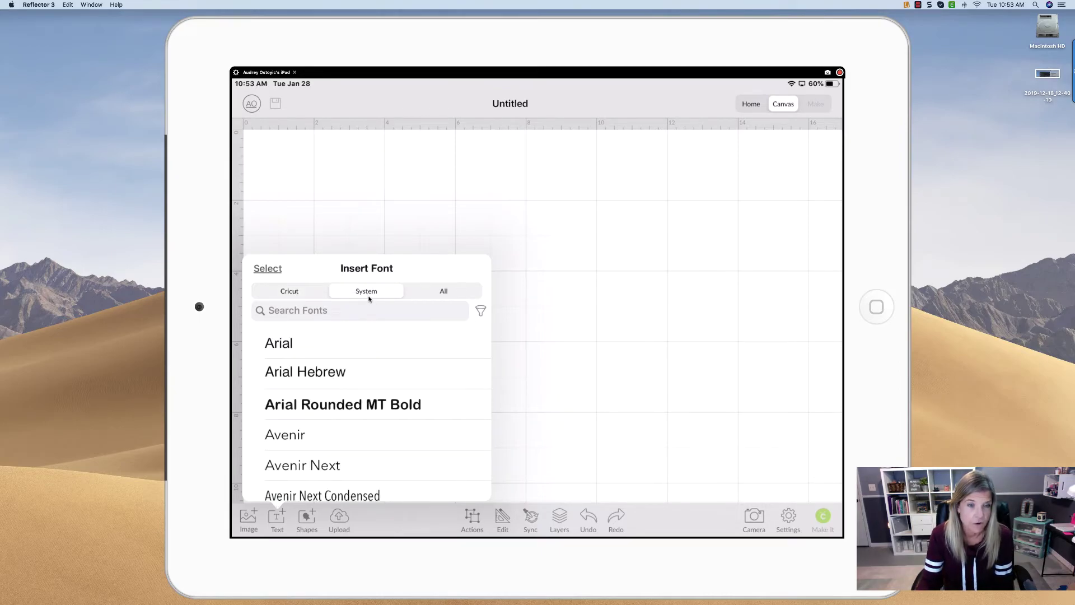
{"action": "left_click", "coordinate": [320, 311]}
{"action": "type", "text": "G"}
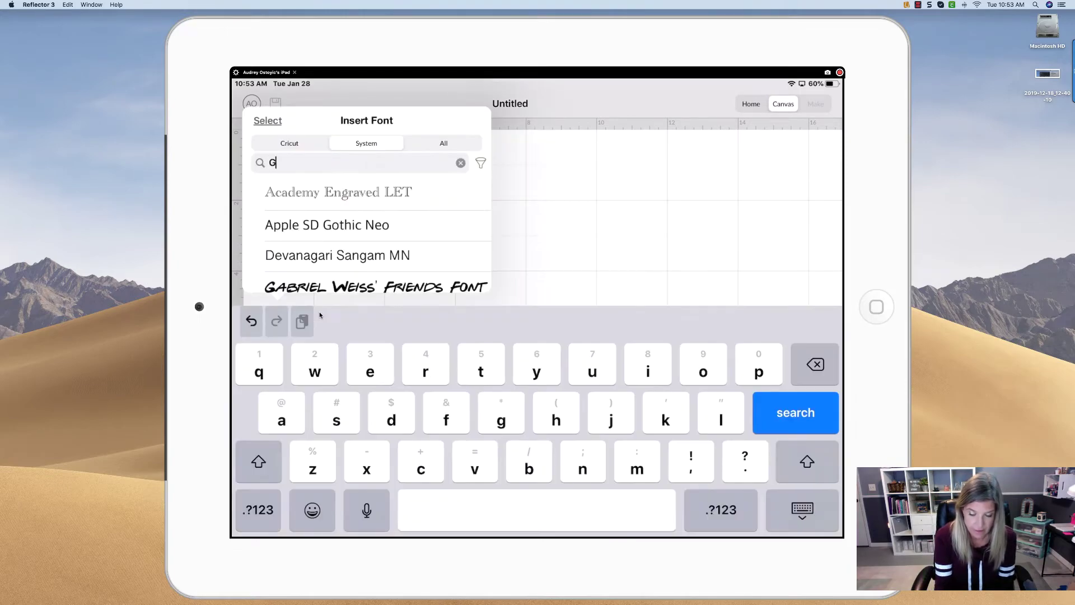
{"action": "type", "text": "re"}
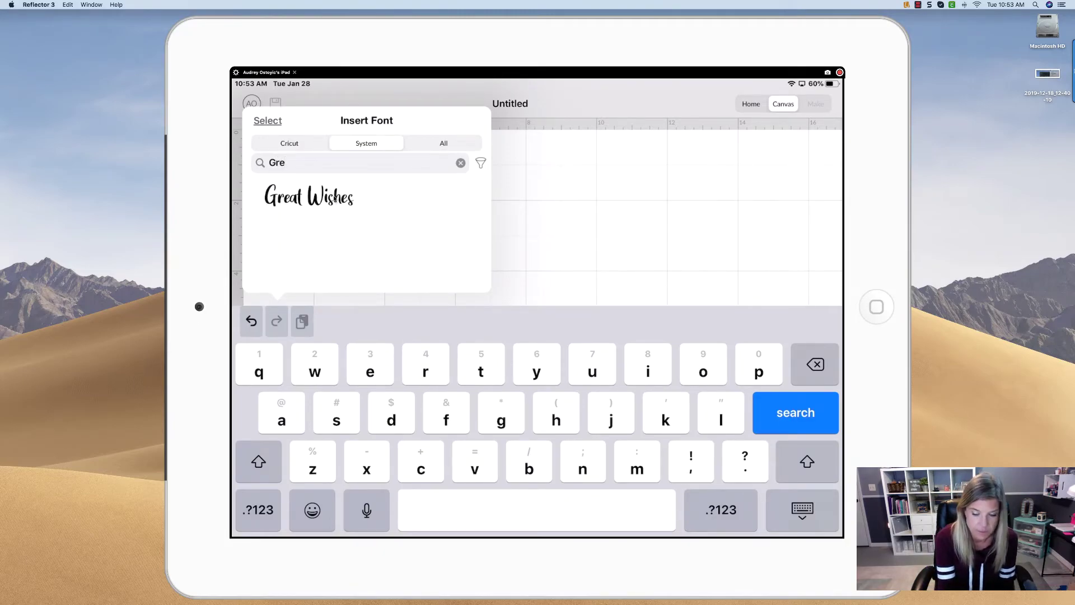
{"action": "left_click", "coordinate": [335, 199]}
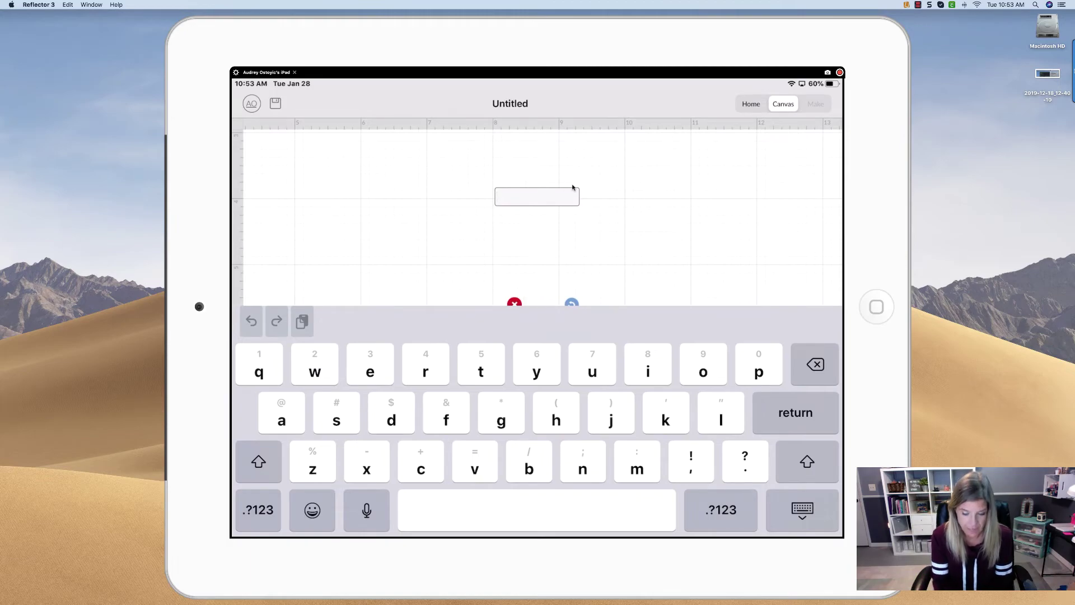
Step: Type the capitalised name in Great Wishes and drag it toward the canvas's upper left
{"action": "key", "text": "shift"}
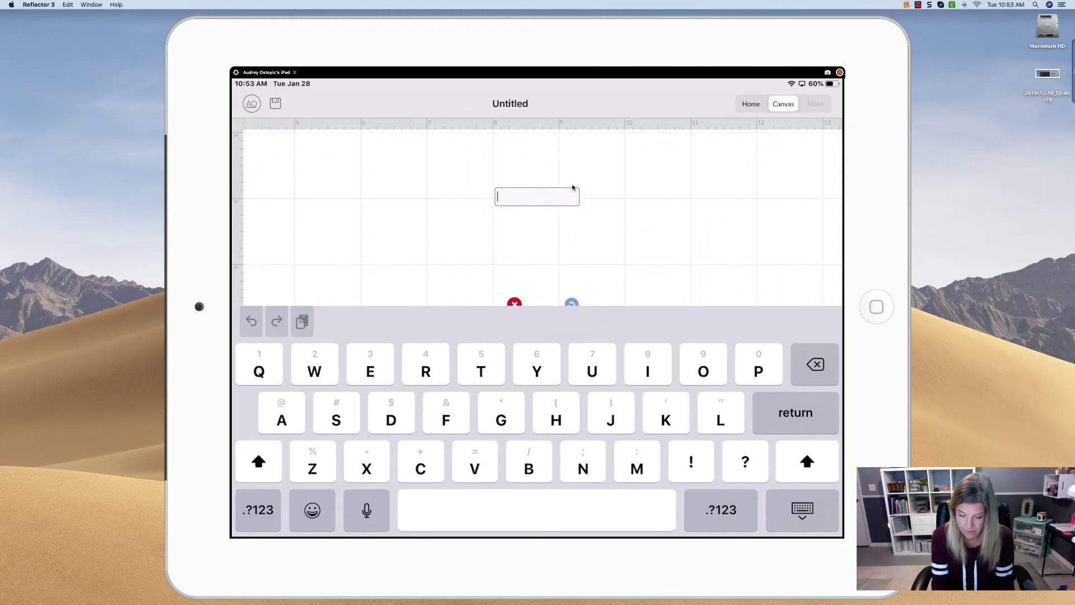
{"action": "type", "text": "Audrey"}
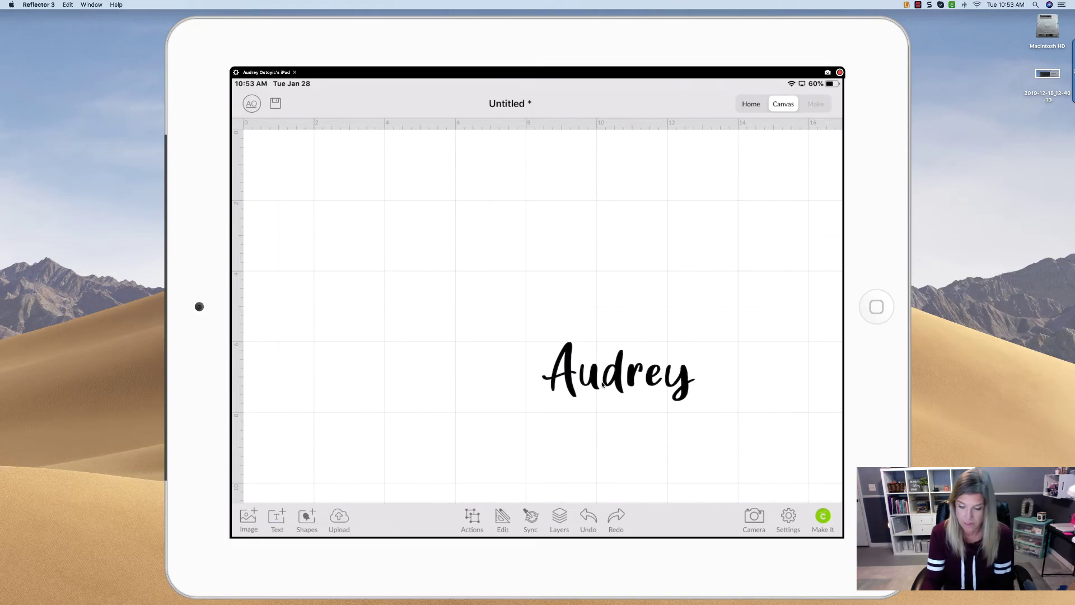
{"action": "left_click_drag", "start_coordinate": [602, 385], "coordinate": [503, 348]}
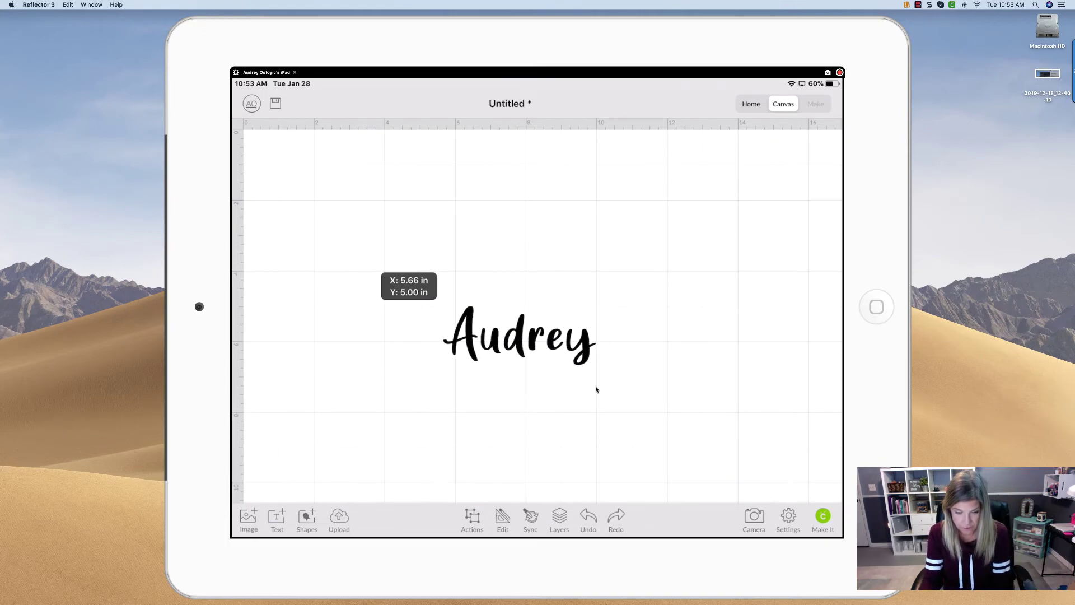